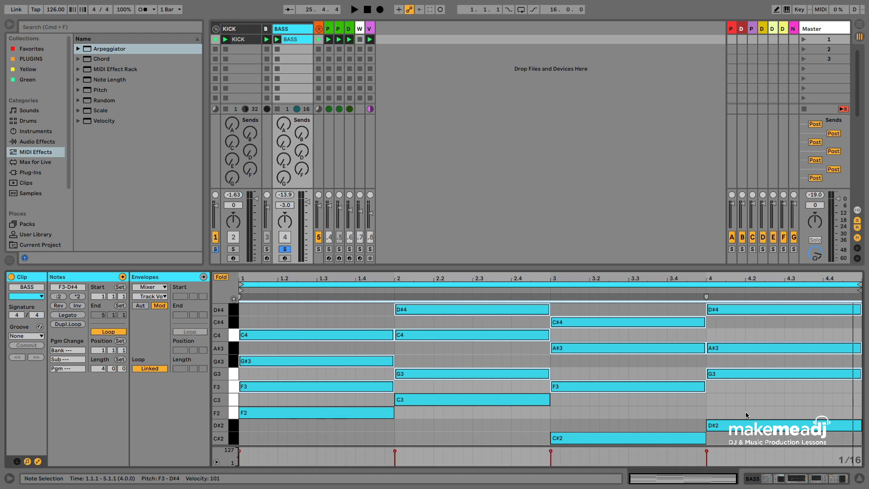
# Deactivate the upper chord notes so only roots remain, then launch the BASS clip.
pyautogui.press('0')
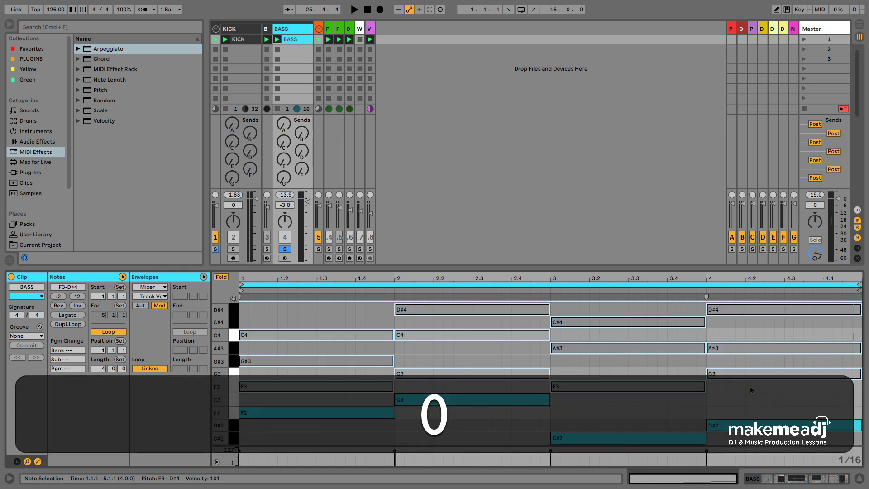
pyautogui.click(784, 383)
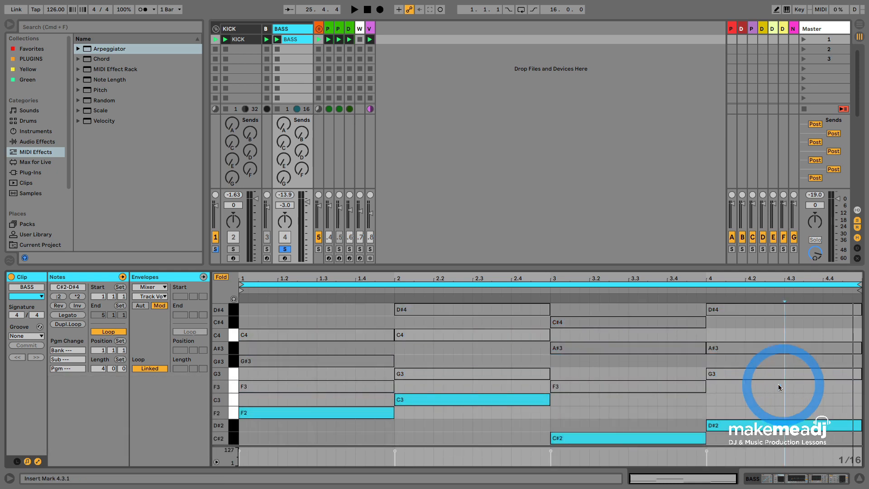
pyautogui.click(276, 39)
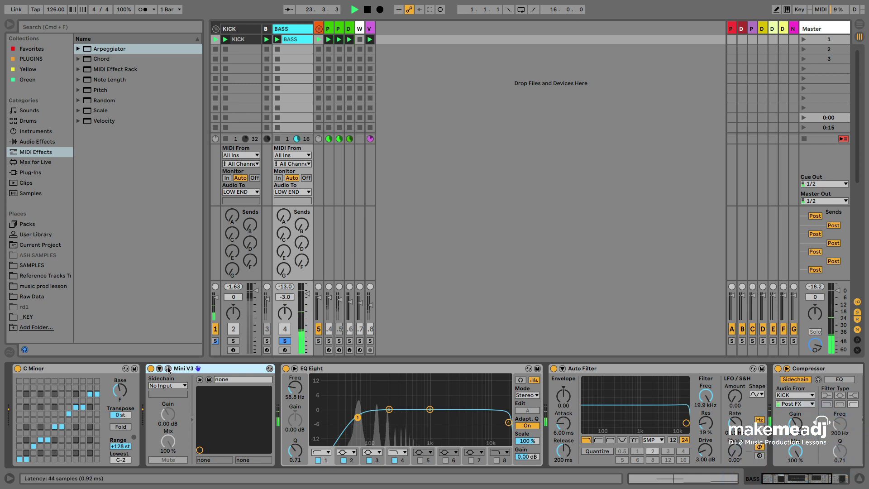
# Briefly show and hide the Mini V synth interface.
pyautogui.click(169, 368)
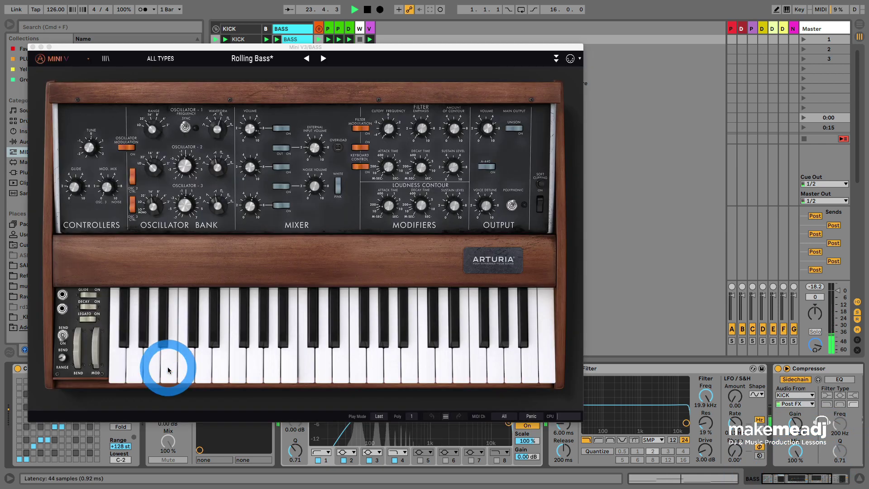
pyautogui.click(32, 48)
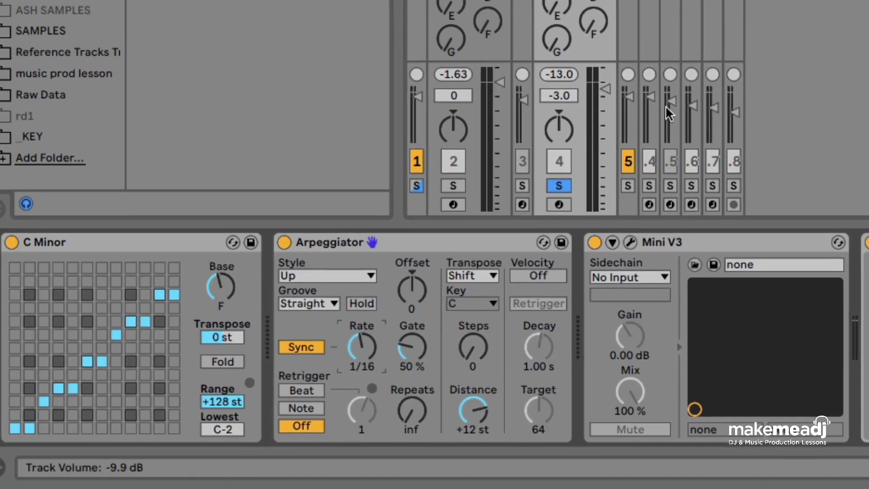
# Bring the BASS track fader down to about -3.3 dB.
pyautogui.moveTo(666, 112); pyautogui.dragTo(668, 103)
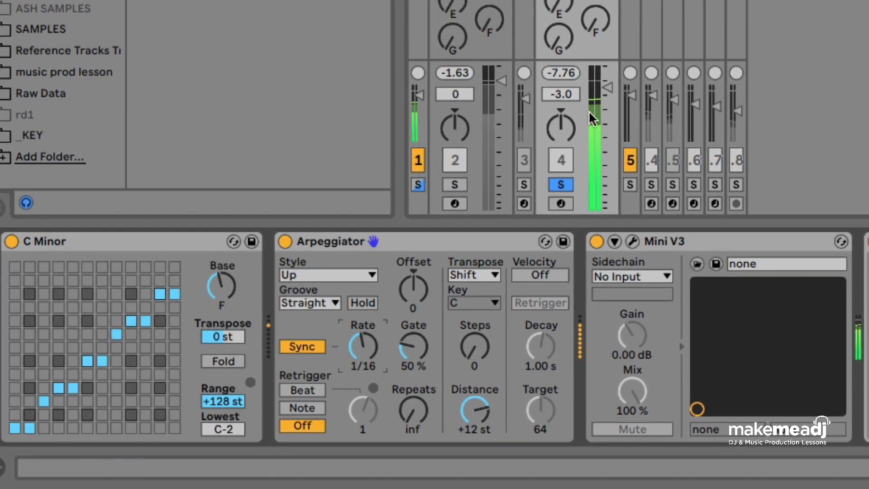
pyautogui.moveTo(607, 89); pyautogui.dragTo(606, 89)
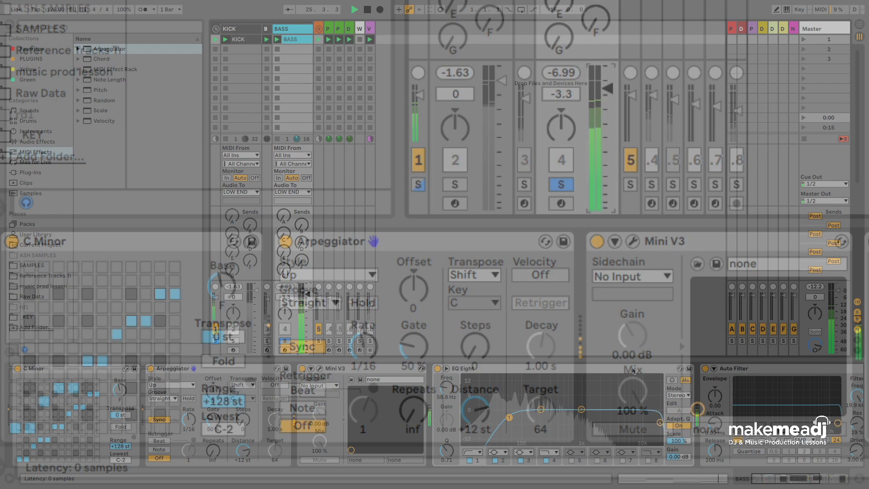
pyautogui.hscroll(5, 633, 380)
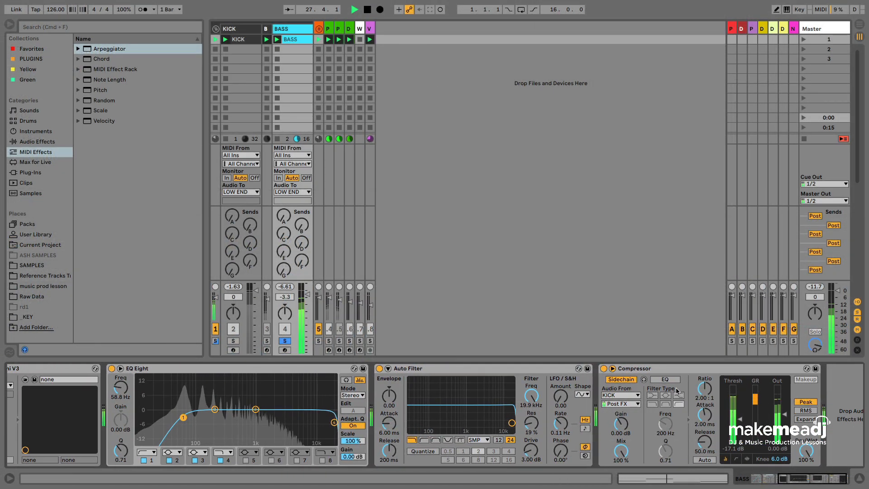
pyautogui.hscroll(-2, 677, 389)
pyautogui.hscroll(-8, 678, 389)
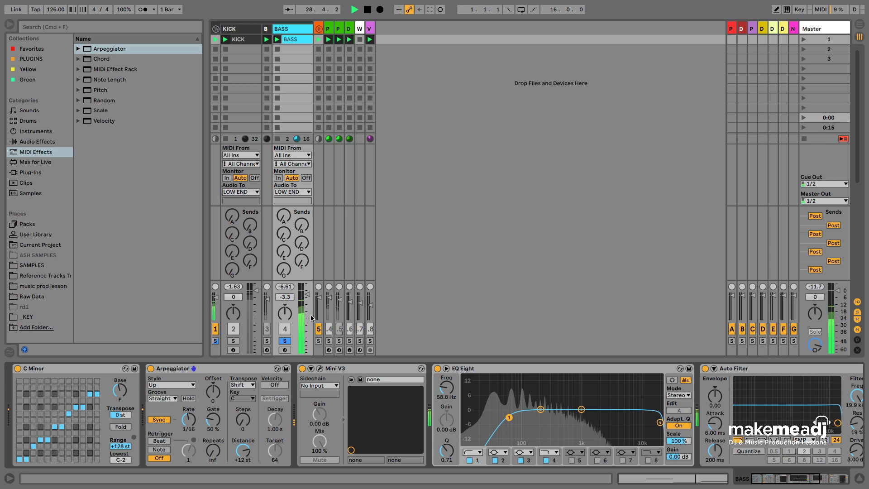
# Unsolo BASS, restart playback from bar 1 and hide the browser.
pyautogui.click(285, 342)
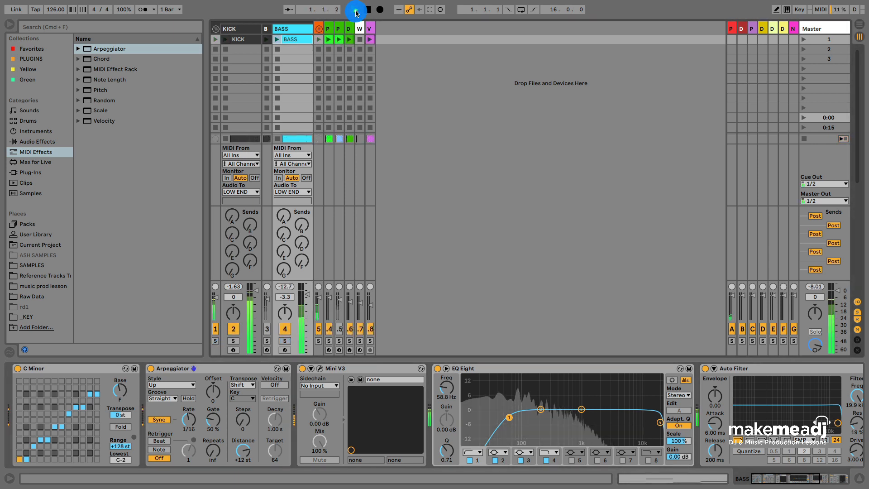
pyautogui.click(354, 8)
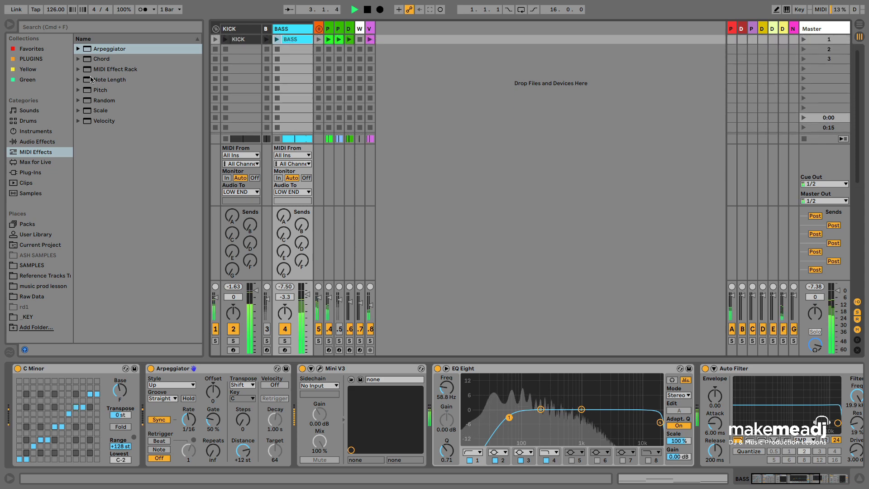
pyautogui.click(9, 25)
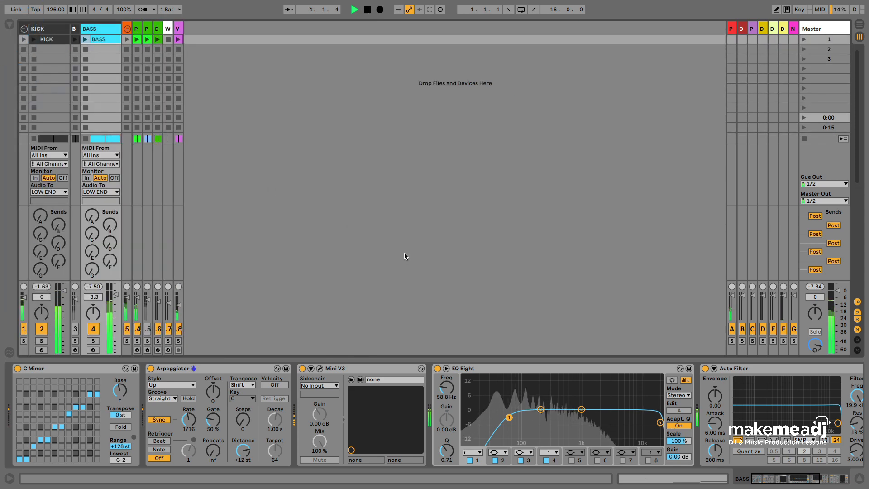